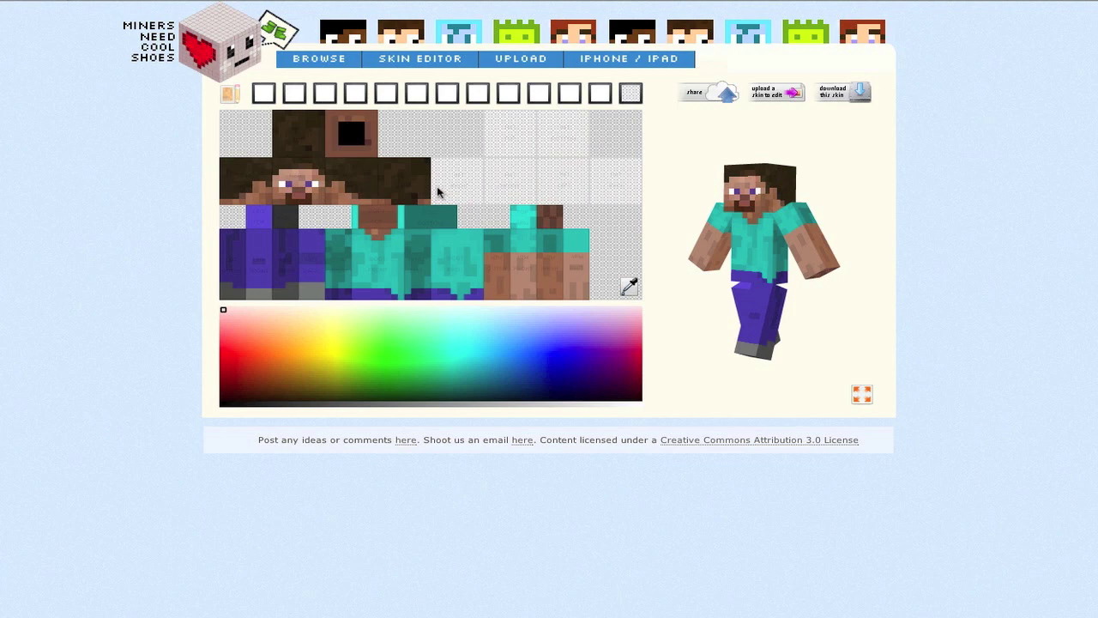
Sample the teal of the shirt with the eyedropper and paint a few teal pixels on the front of the head.
mouse_move(678, 199)
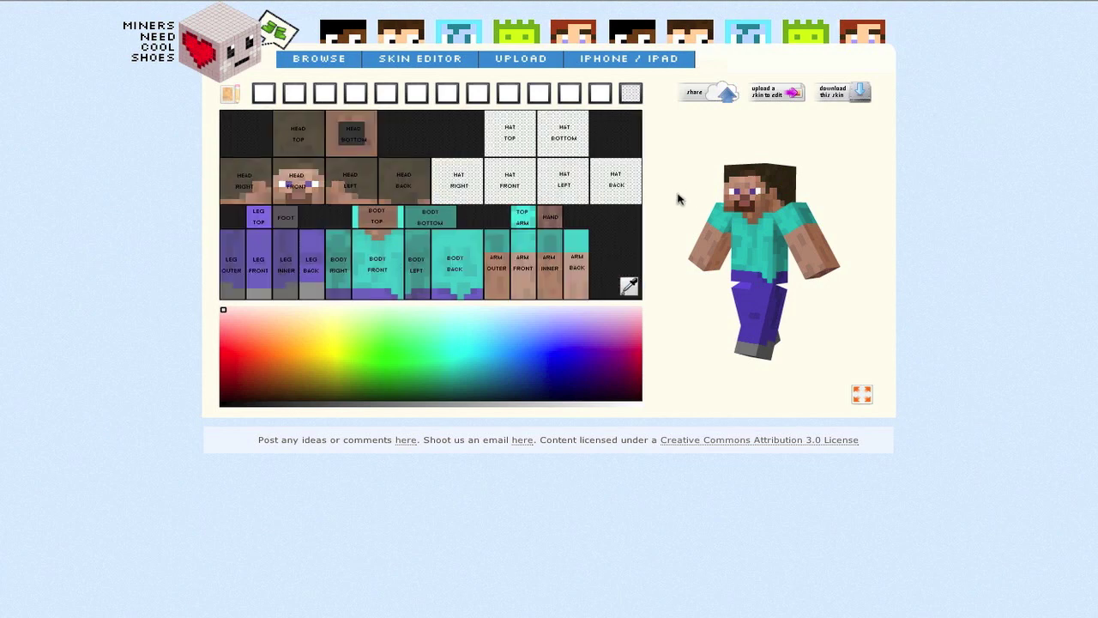
drag(773, 238, 722, 236)
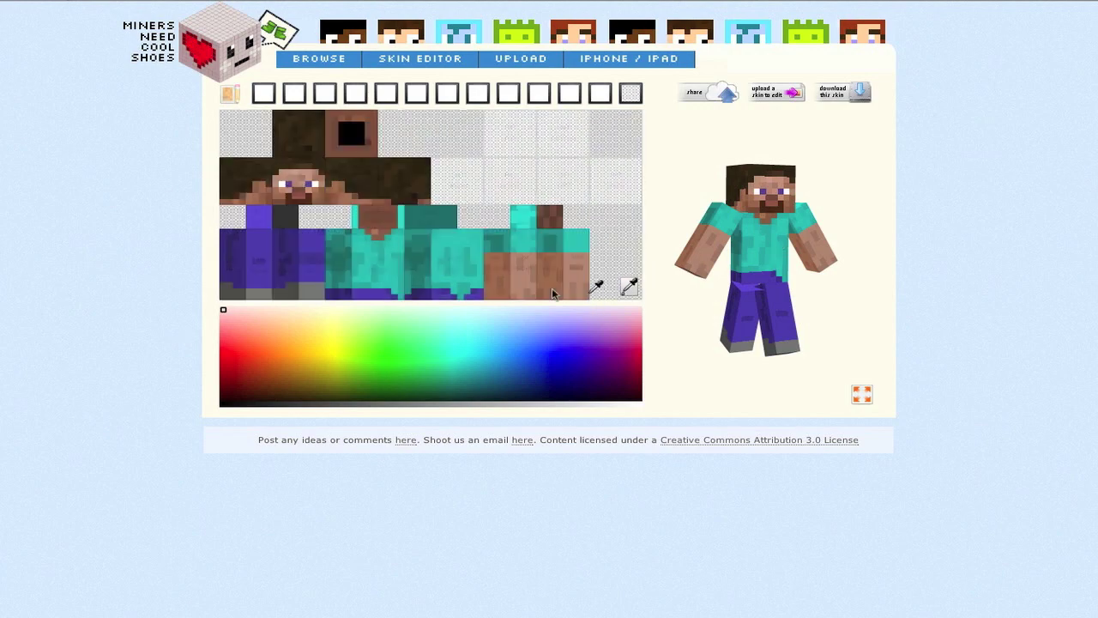
click(451, 231)
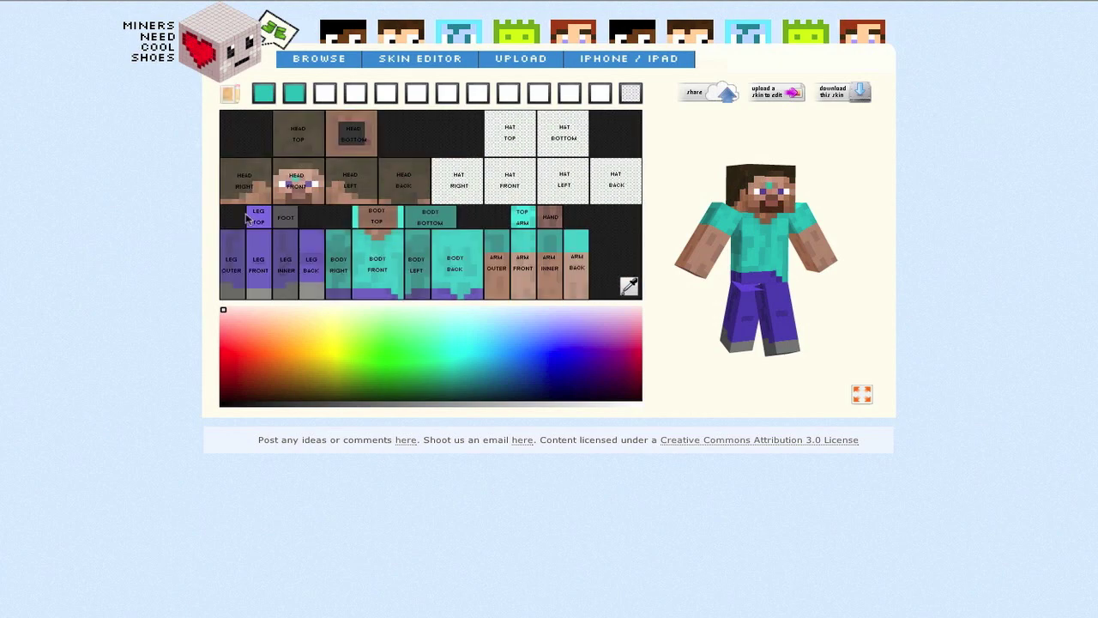
click(316, 166)
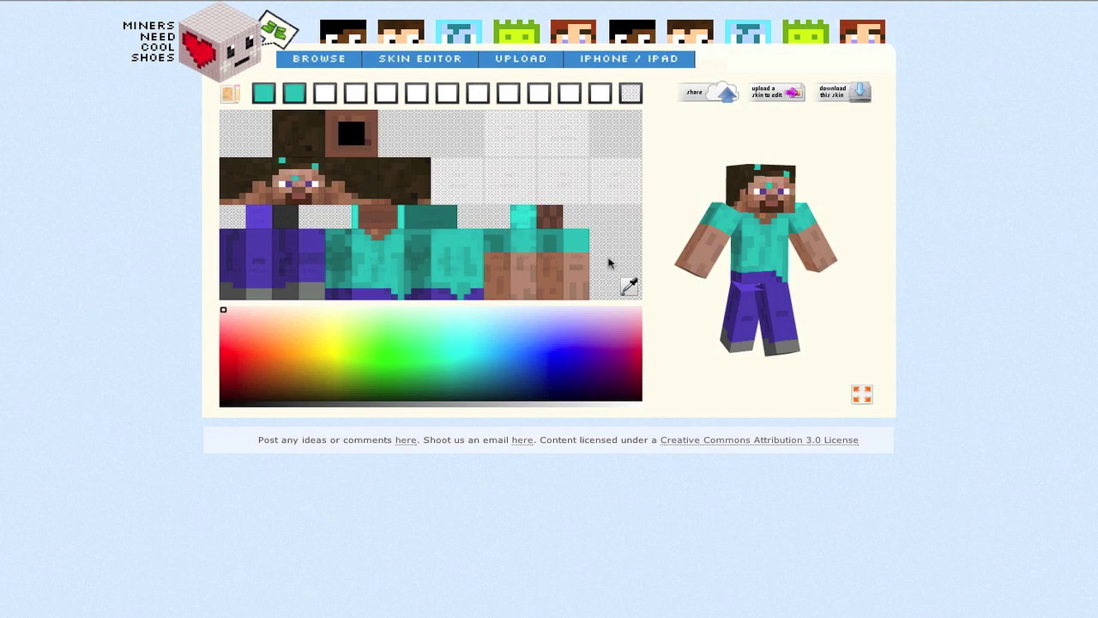
Sample the purple of the body's trouser edge and the brown of the inner arm with the eyedropper.
click(628, 288)
click(364, 299)
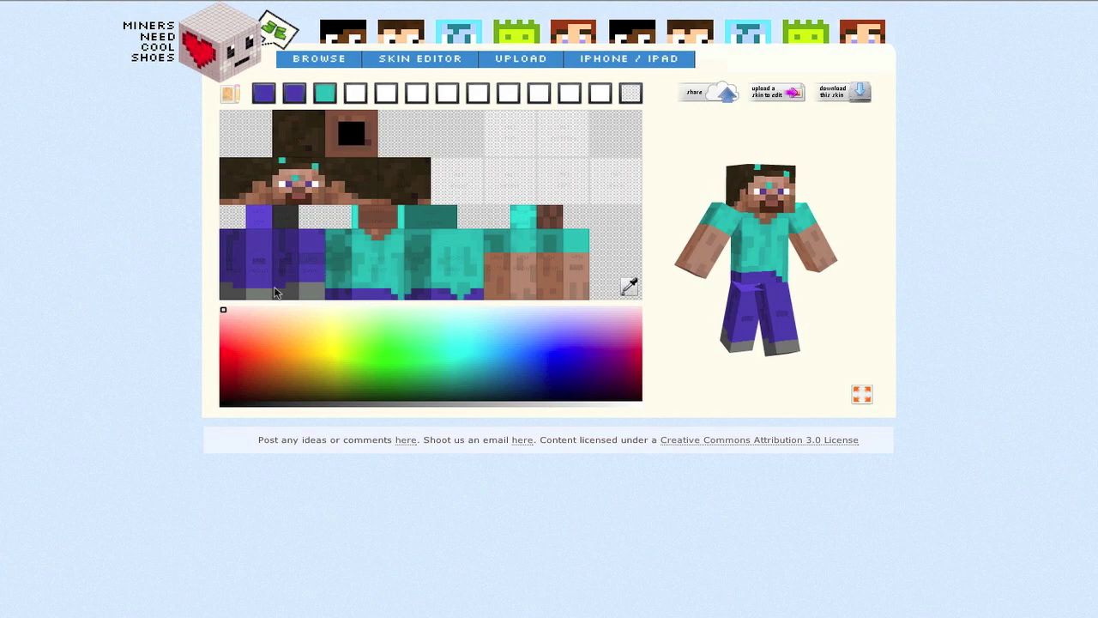
click(629, 286)
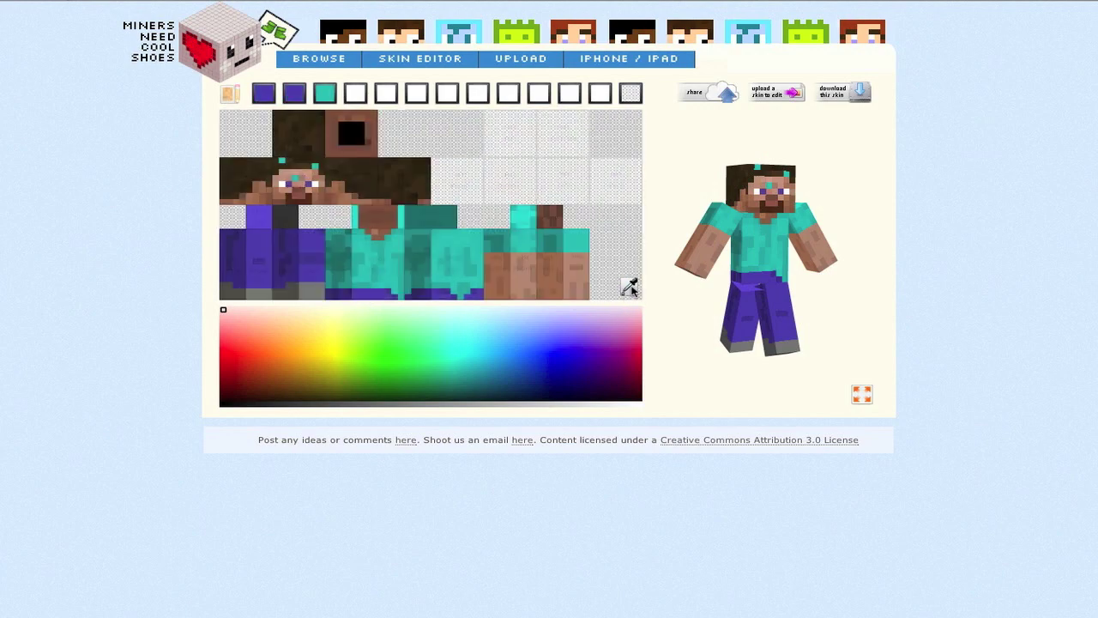
click(542, 279)
Switch the pencil's painting mode and paint brown freehand strokes across the face, legs and torso of the skin.
click(230, 96)
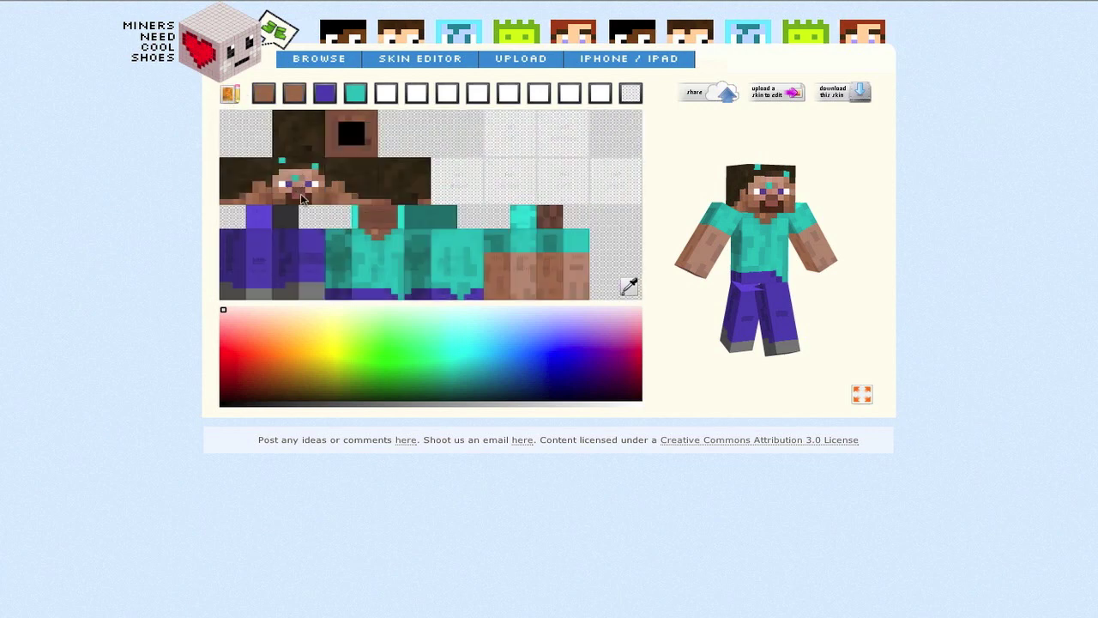
mouse_move(304, 177)
mouse_down()
mouse_move(288, 151)
mouse_move(282, 188)
mouse_move(299, 167)
mouse_move(300, 129)
mouse_move(358, 132)
mouse_move(306, 157)
mouse_move(312, 196)
mouse_move(277, 202)
mouse_move(283, 176)
mouse_move(248, 214)
mouse_move(236, 266)
mouse_move(429, 254)
mouse_move(448, 292)
mouse_move(482, 292)
mouse_up()
mouse_move(764, 262)
mouse_down()
mouse_move(699, 236)
mouse_move(850, 238)
mouse_move(721, 246)
mouse_move(740, 283)
mouse_move(704, 322)
mouse_move(770, 317)
mouse_move(777, 352)
mouse_move(771, 272)
mouse_up()
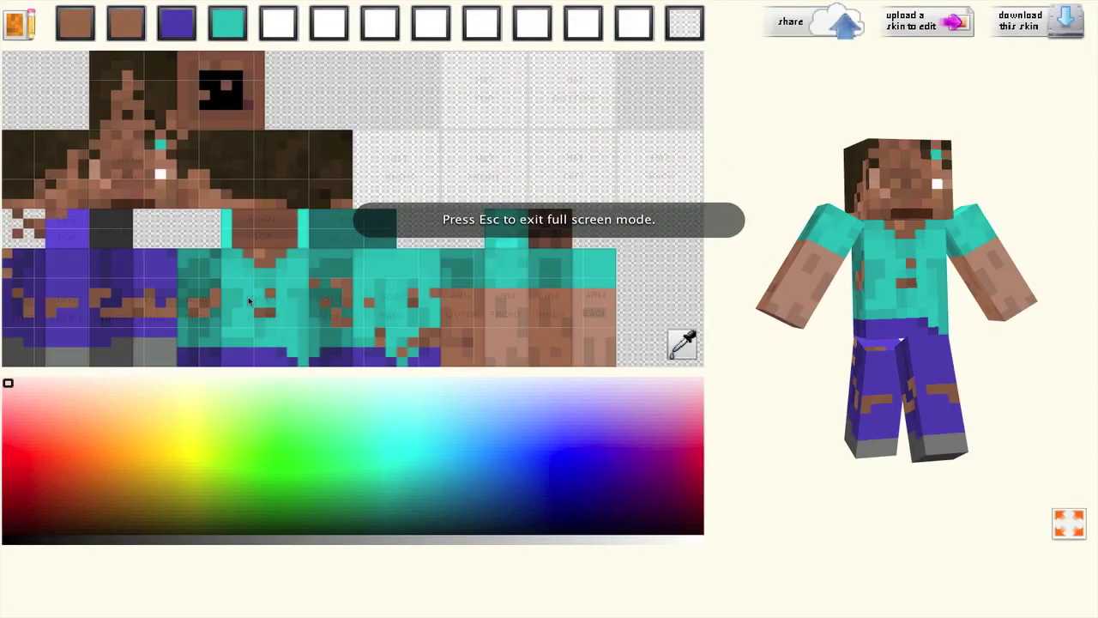
Choose a bright green and a deep blue from the spectrum, and paint blue strokes over the head front and torso.
click(269, 439)
click(304, 449)
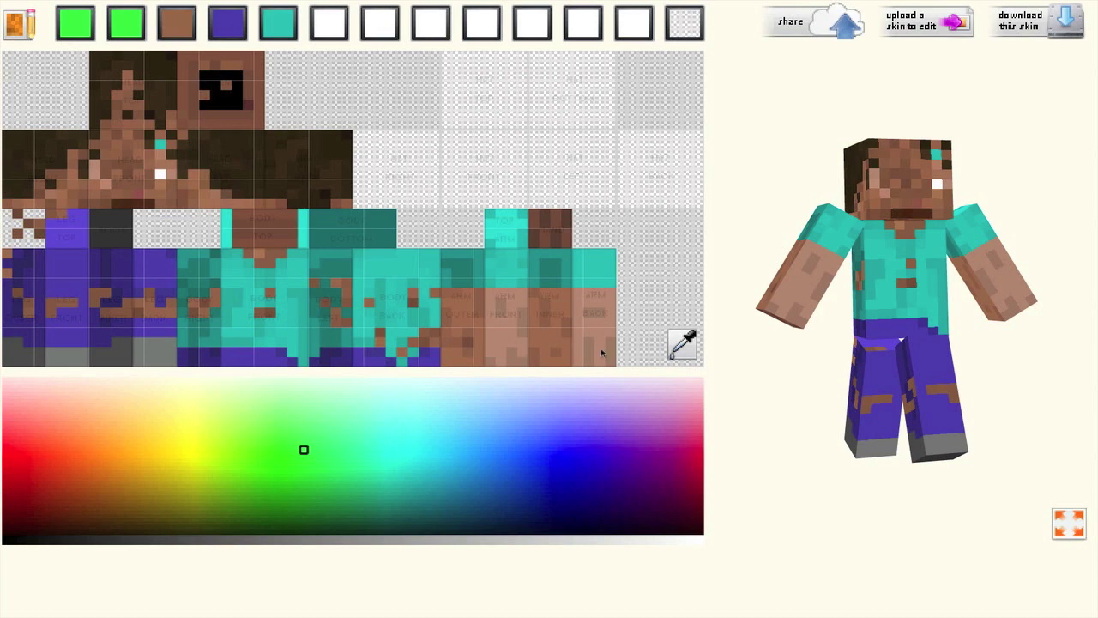
click(552, 465)
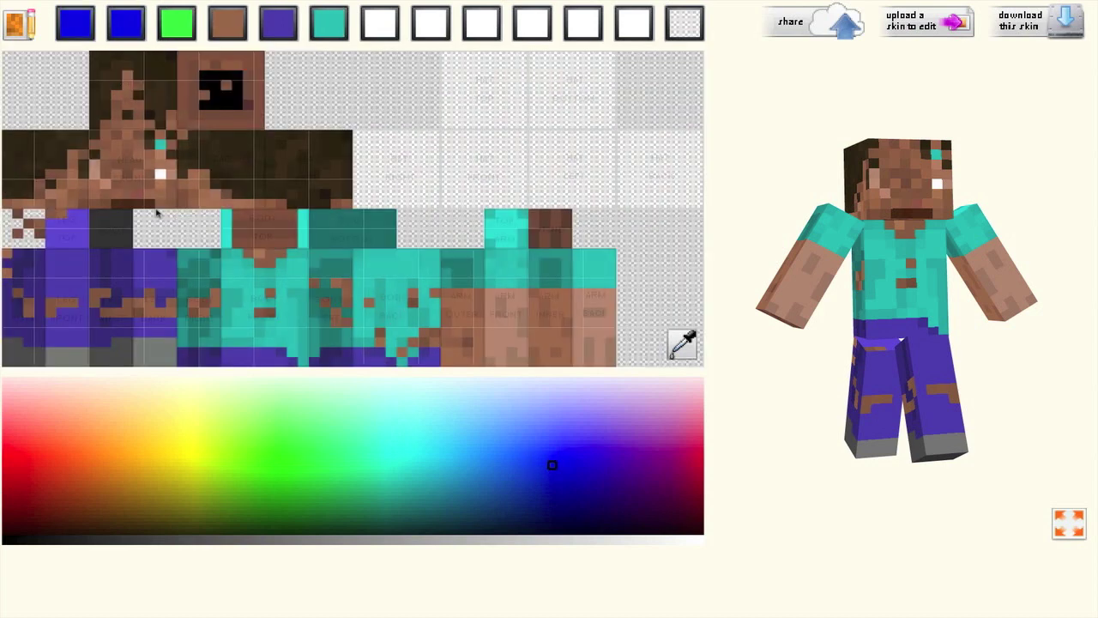
click(149, 194)
click(138, 183)
click(95, 155)
mouse_move(105, 155)
mouse_down()
mouse_move(128, 138)
mouse_move(120, 128)
mouse_move(141, 193)
mouse_move(302, 292)
mouse_move(386, 258)
mouse_move(277, 263)
mouse_up()
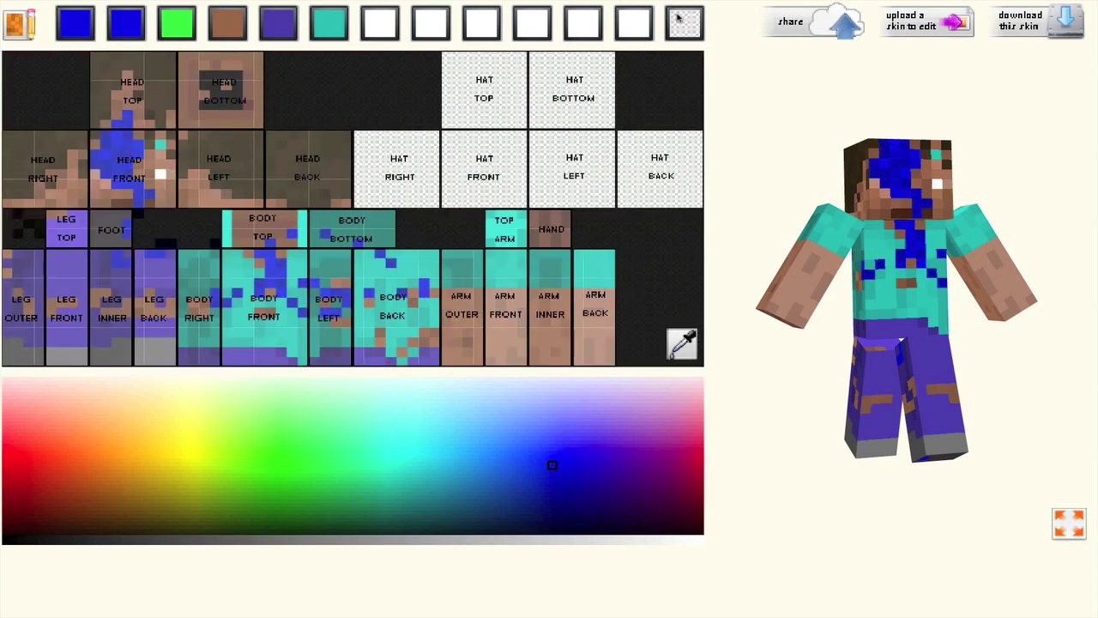
Erase scattered pixels across the head, body, arms and legs with the transparent color.
click(684, 23)
mouse_move(357, 273)
mouse_down()
mouse_move(318, 294)
mouse_move(374, 289)
mouse_move(225, 286)
mouse_move(203, 296)
mouse_move(311, 285)
mouse_move(239, 265)
mouse_move(201, 270)
mouse_move(251, 296)
mouse_move(204, 332)
mouse_move(252, 288)
mouse_move(168, 206)
mouse_move(234, 97)
mouse_move(183, 143)
mouse_move(44, 199)
mouse_move(122, 179)
mouse_move(113, 143)
mouse_move(69, 165)
mouse_move(71, 312)
mouse_move(146, 297)
mouse_move(119, 334)
mouse_move(215, 351)
mouse_move(575, 345)
mouse_move(547, 317)
mouse_move(566, 278)
mouse_move(472, 230)
mouse_move(464, 261)
mouse_move(487, 293)
mouse_move(561, 241)
mouse_move(515, 221)
mouse_move(337, 277)
mouse_move(294, 95)
mouse_move(247, 148)
mouse_move(406, 256)
mouse_up()
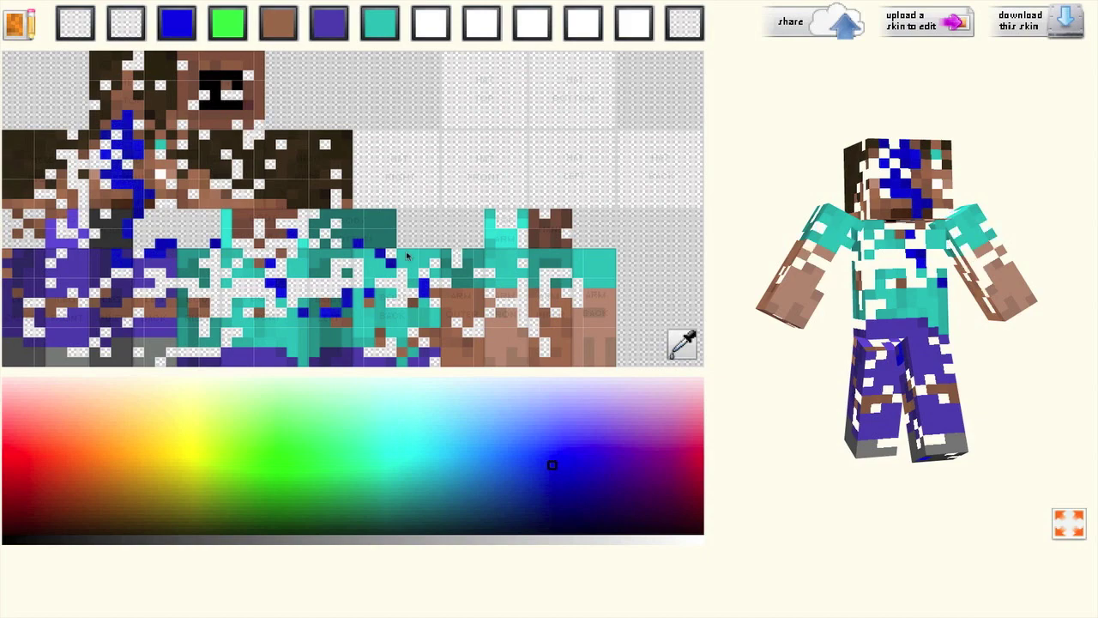
mouse_move(243, 220)
mouse_down()
mouse_move(256, 268)
mouse_move(249, 295)
mouse_move(492, 350)
mouse_move(558, 347)
mouse_move(586, 273)
mouse_move(621, 337)
mouse_move(578, 320)
mouse_move(598, 254)
mouse_move(300, 214)
mouse_move(268, 245)
mouse_move(135, 150)
mouse_move(1, 161)
mouse_move(78, 172)
mouse_move(87, 220)
mouse_move(272, 241)
mouse_move(339, 335)
mouse_move(333, 346)
mouse_move(430, 370)
mouse_move(374, 416)
mouse_move(135, 315)
mouse_move(134, 230)
mouse_move(159, 253)
mouse_move(262, 248)
mouse_move(175, 163)
mouse_move(195, 167)
mouse_move(188, 150)
mouse_move(210, 51)
mouse_up()
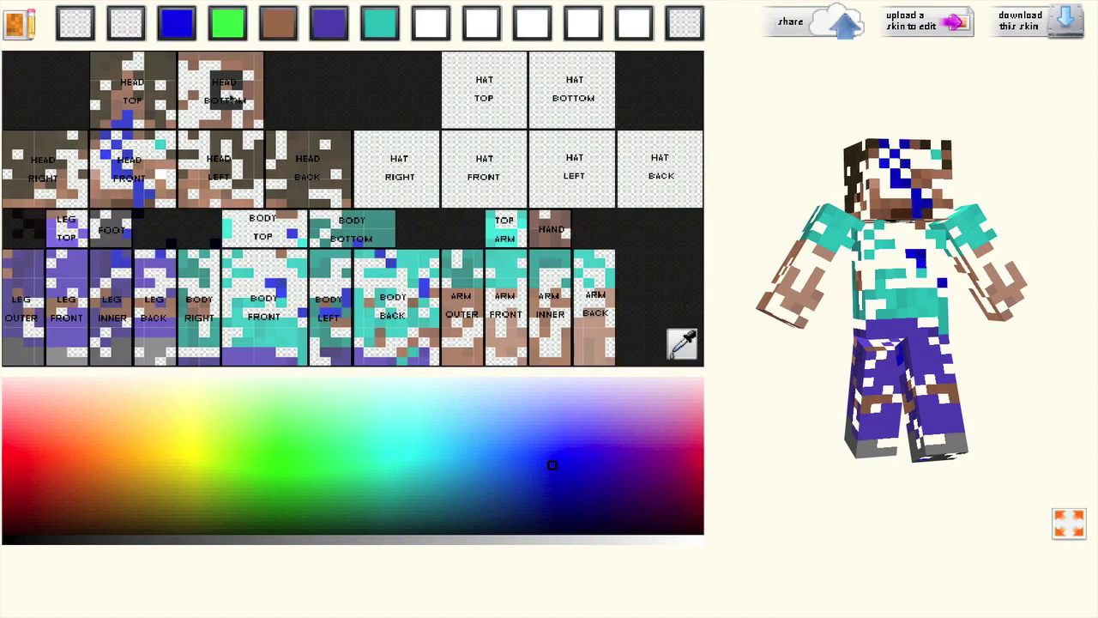
Reselect the saved bright green, paint strokes over the head, body and legs, and check the skin on the 3D model.
click(241, 33)
mouse_move(266, 292)
mouse_down()
mouse_move(249, 219)
mouse_move(210, 206)
mouse_move(133, 210)
mouse_move(204, 164)
mouse_up()
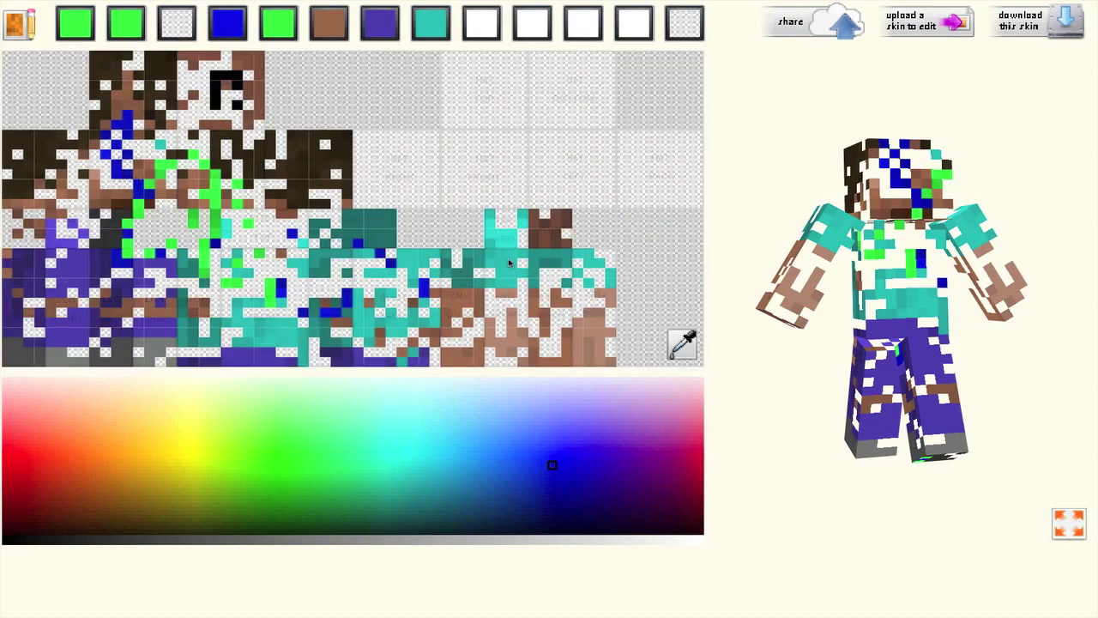
mouse_move(401, 302)
mouse_down()
mouse_move(292, 247)
mouse_move(215, 165)
mouse_up()
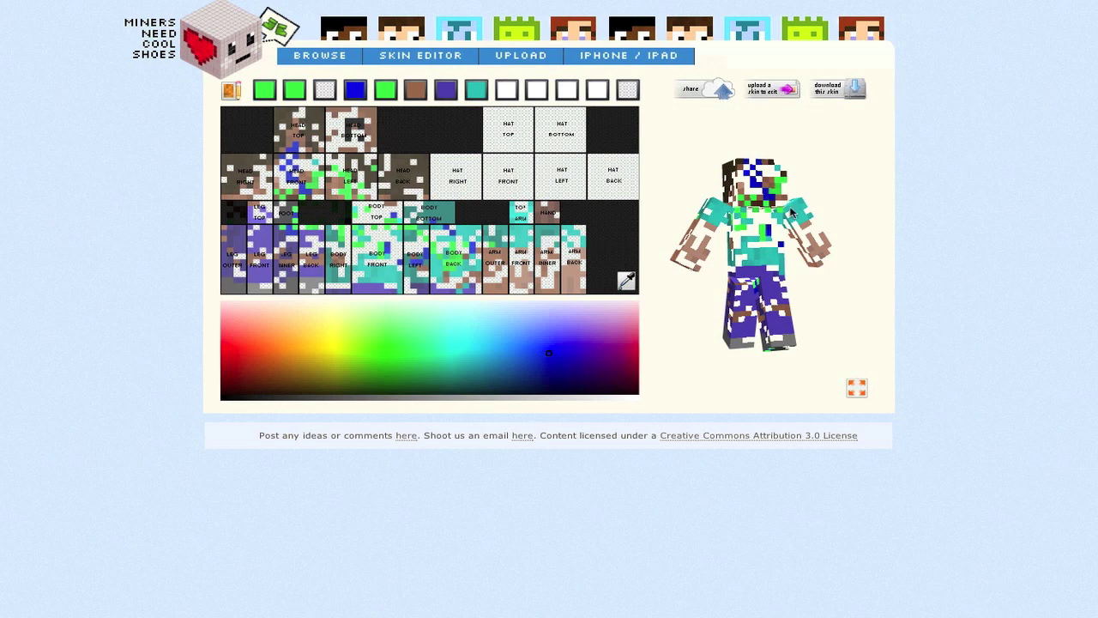
click(769, 254)
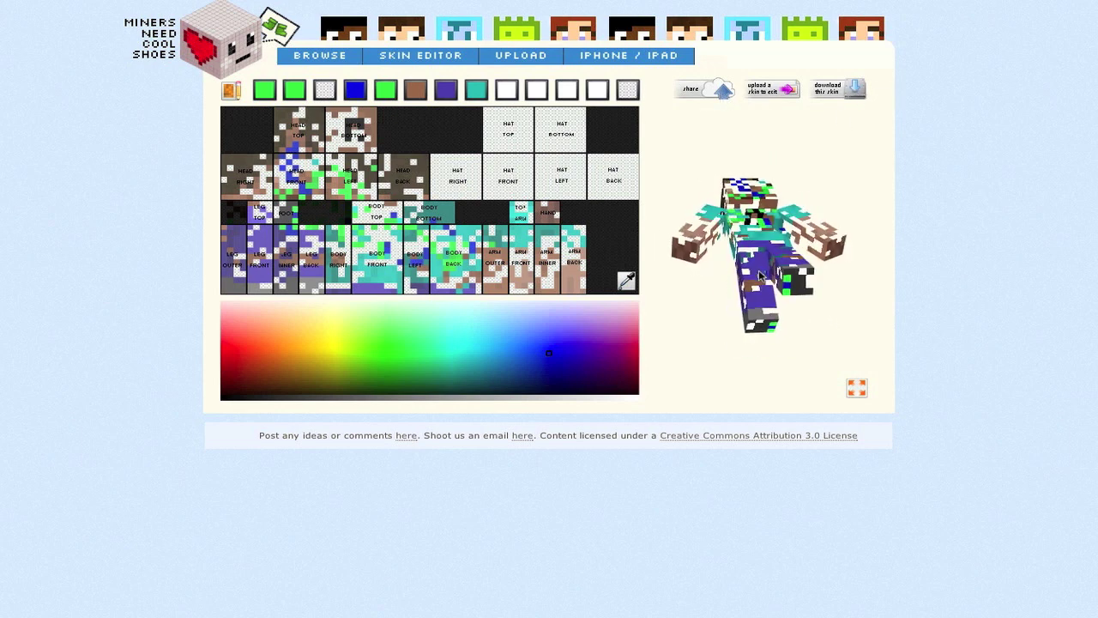
mouse_move(775, 210)
mouse_down()
mouse_move(755, 258)
mouse_move(766, 202)
mouse_up()
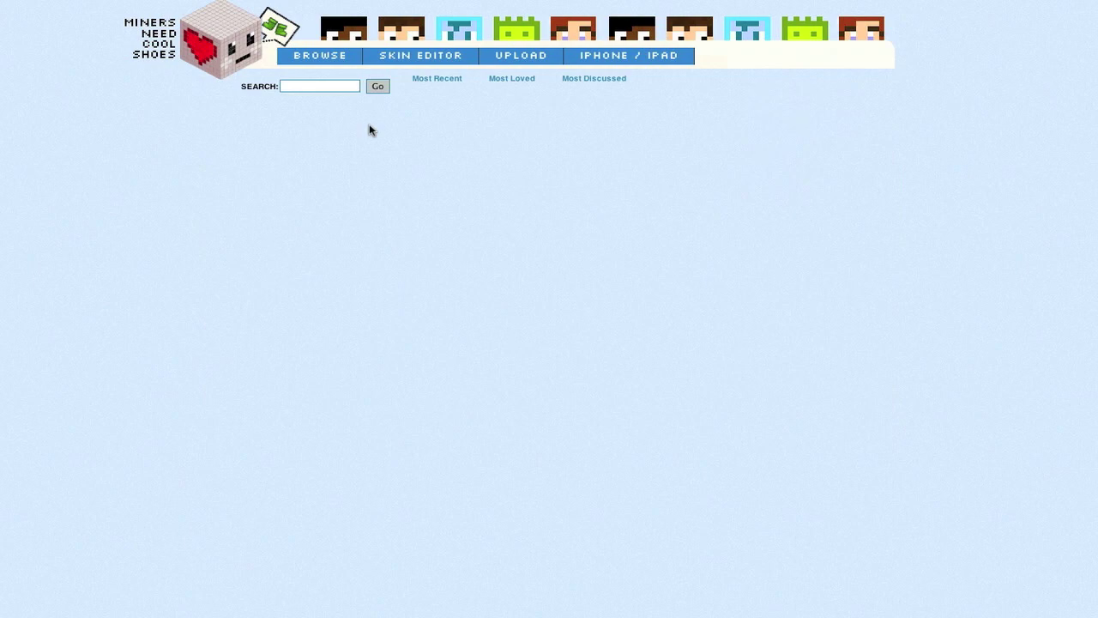
Browse the first two pages of the community skin gallery.
scroll(429, 273, down, 2)
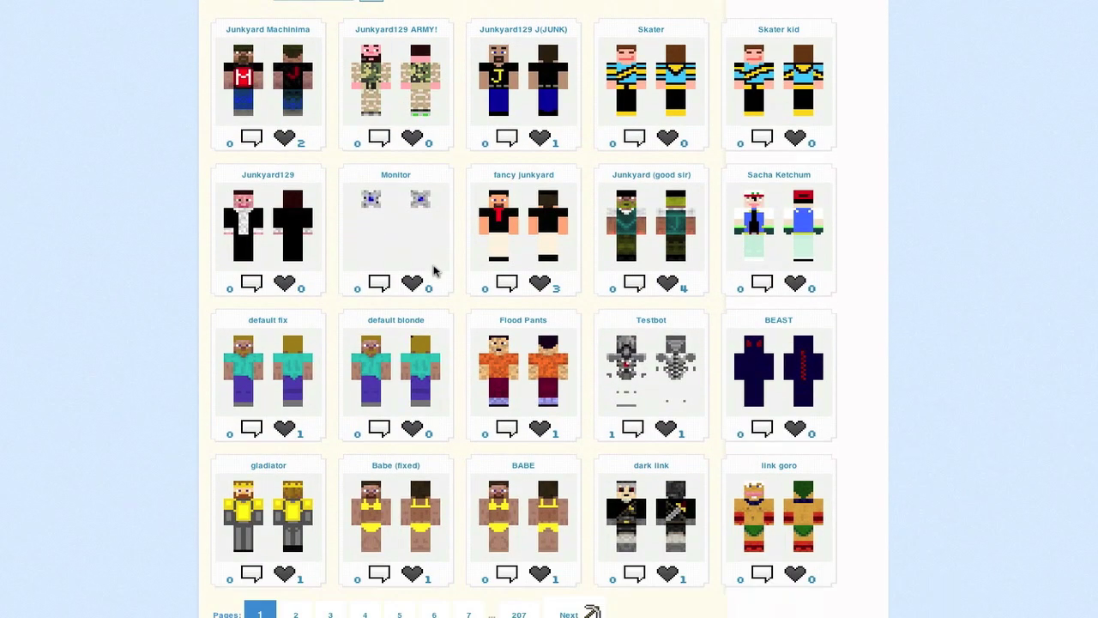
scroll(433, 271, down, 5)
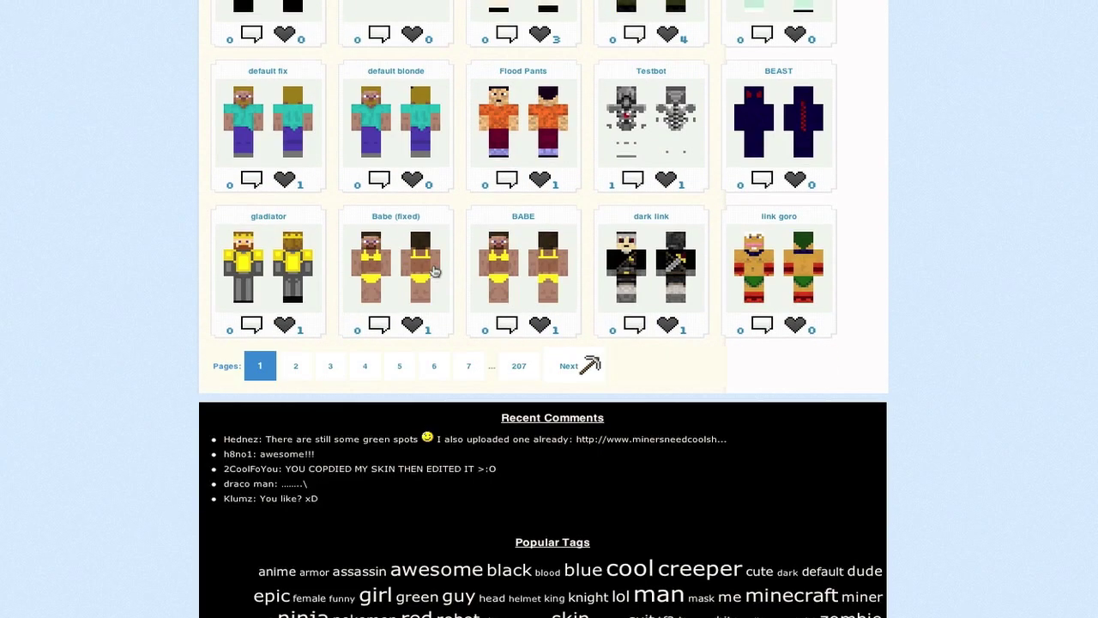
scroll(434, 271, up, 7)
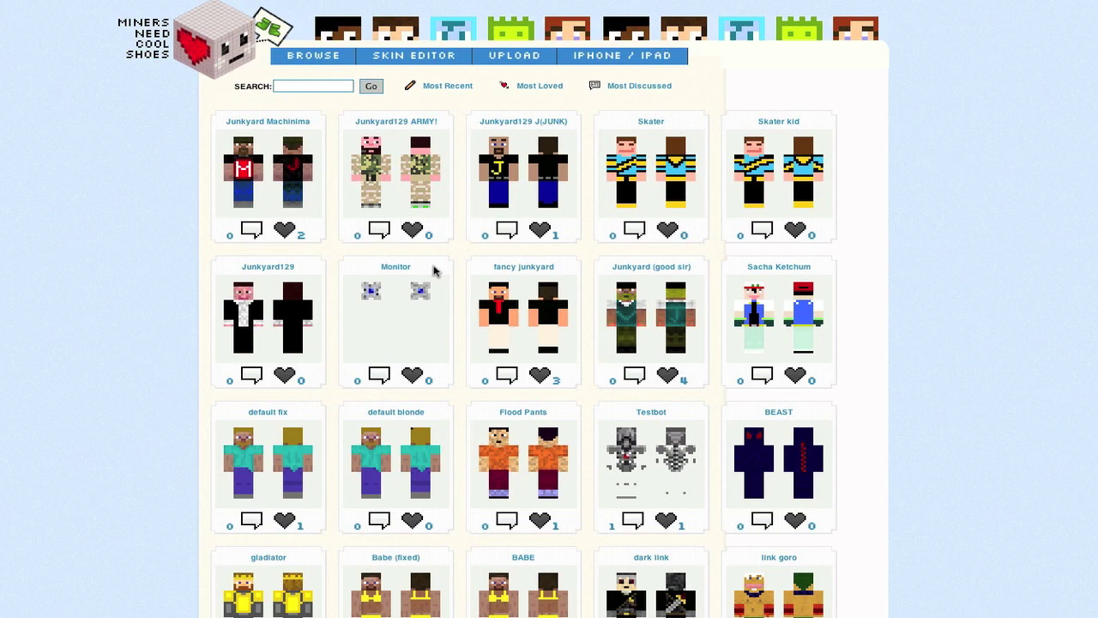
scroll(433, 284, down, 6)
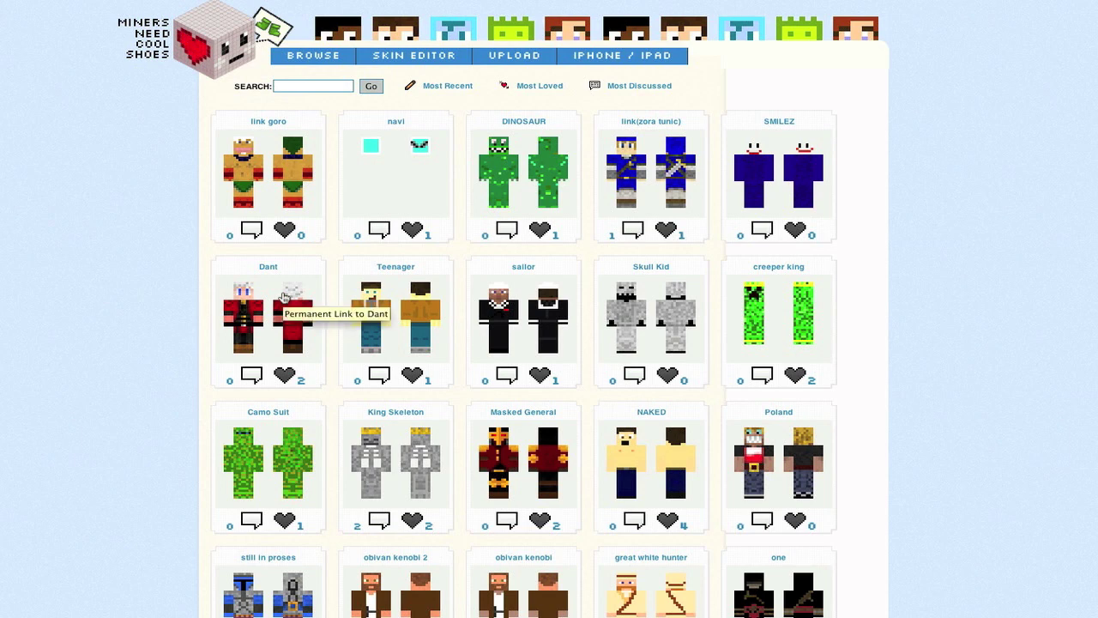
scroll(313, 300, down, 5)
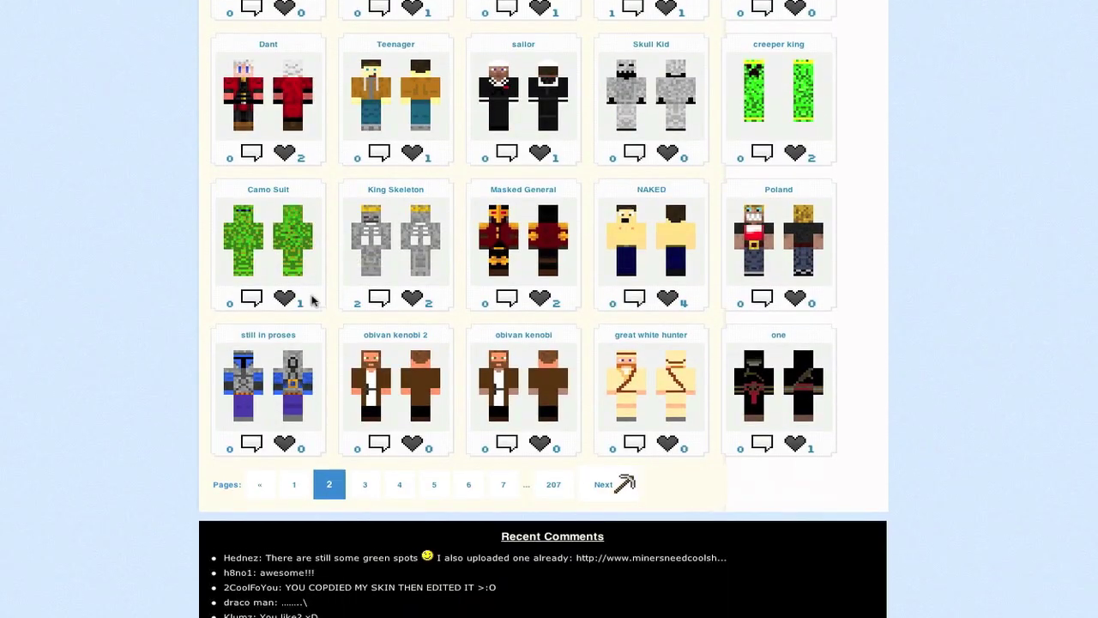
scroll(313, 301, up, 5)
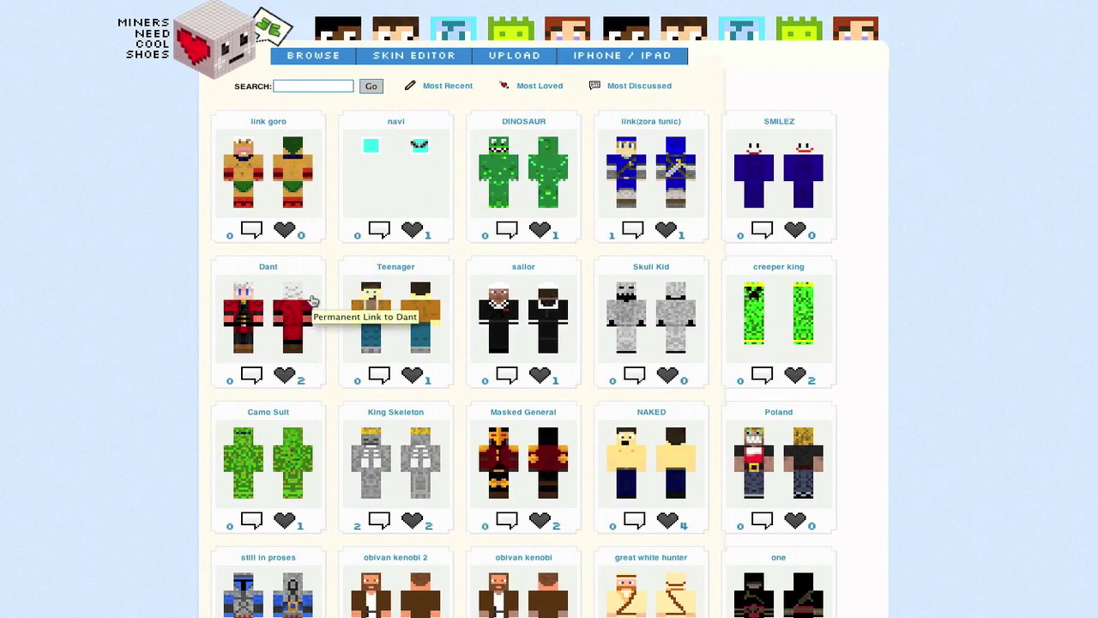